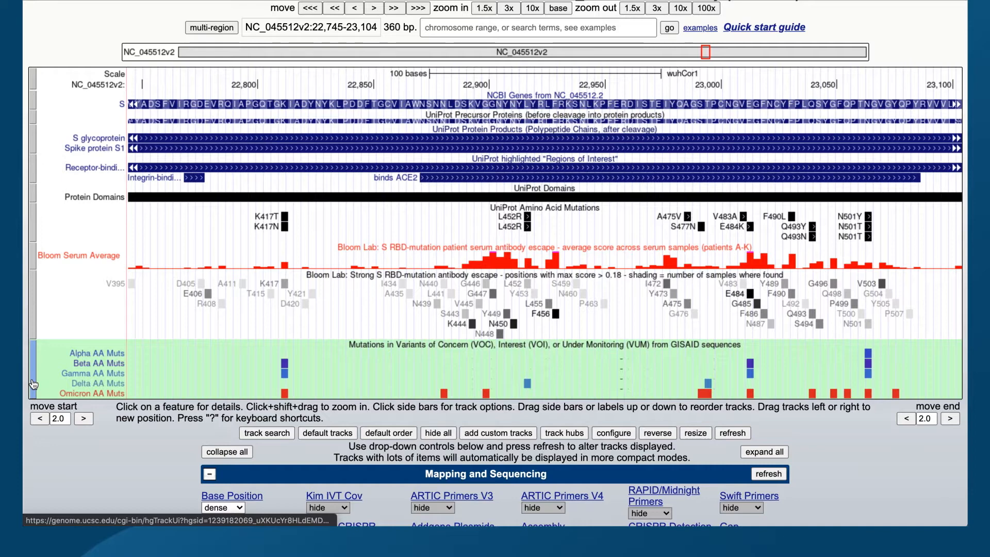
Open the settings page of the Variants of Concern amino acid mutations track.
left_click(33, 384)
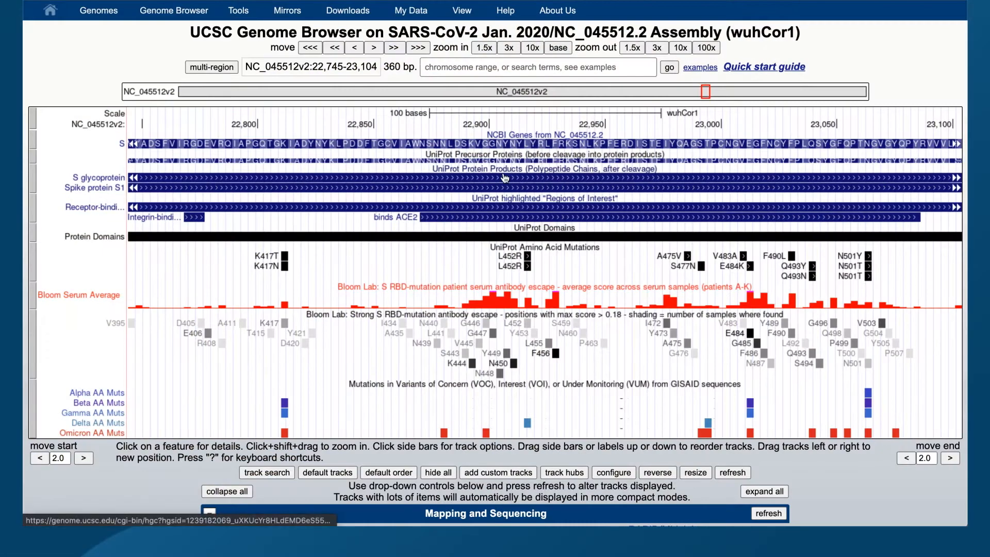
Display the ARTIC Primers V3, ARTIC Primers V4, RAPID/Midnight Primers and Swift Primers tracks in dense mode and refresh the view.
scroll(836, 479, "down", 3)
scroll(836, 480, "down", 6)
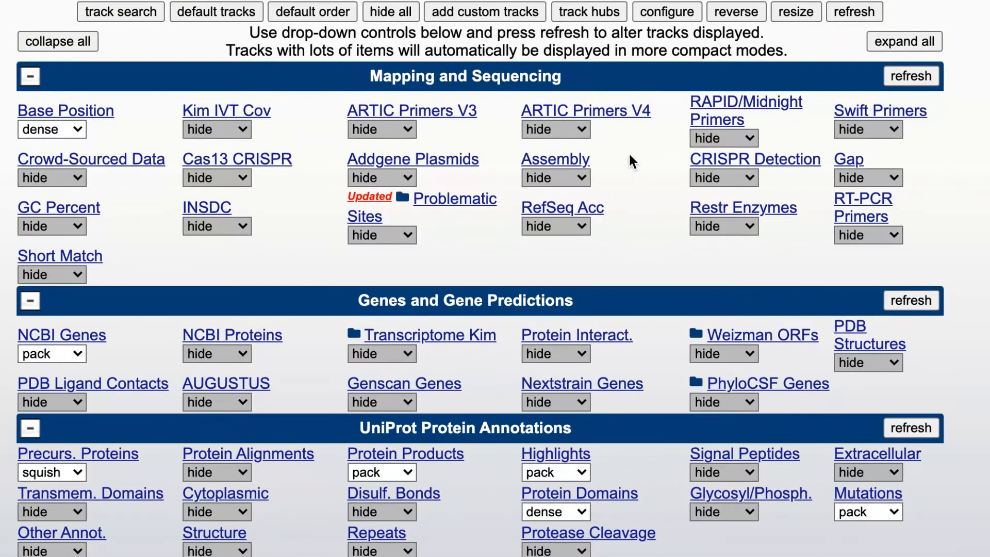
left_click(407, 132)
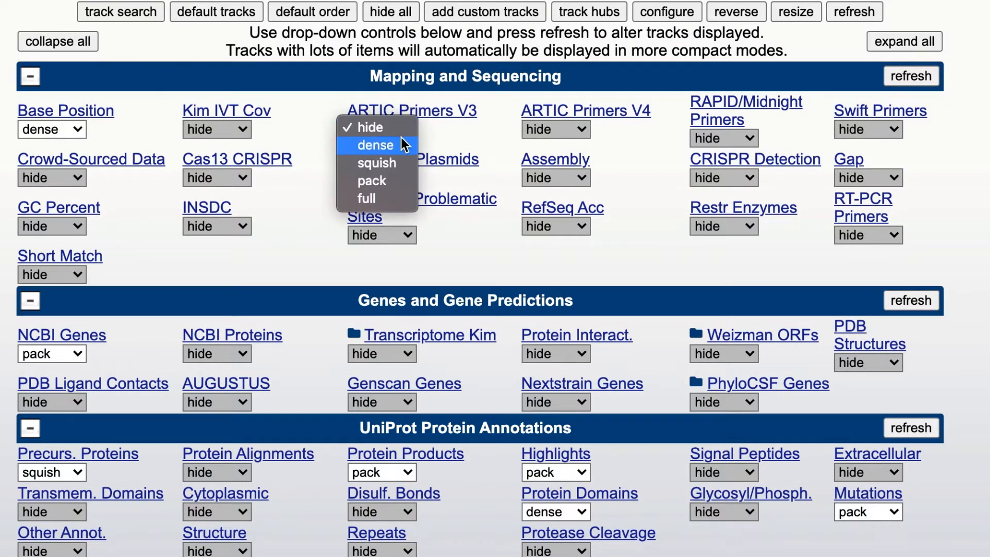
left_click(402, 144)
left_click(532, 129)
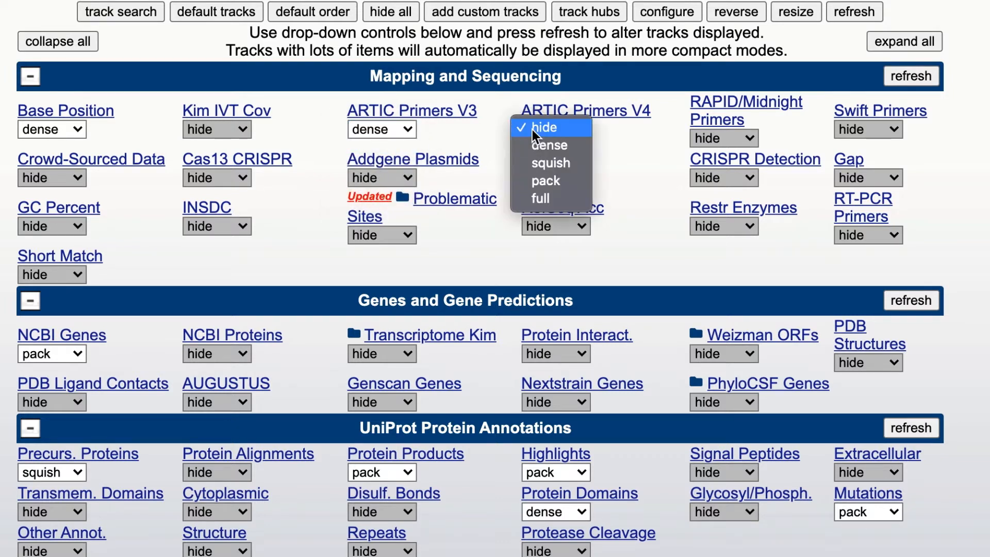
left_click(547, 147)
left_click(739, 139)
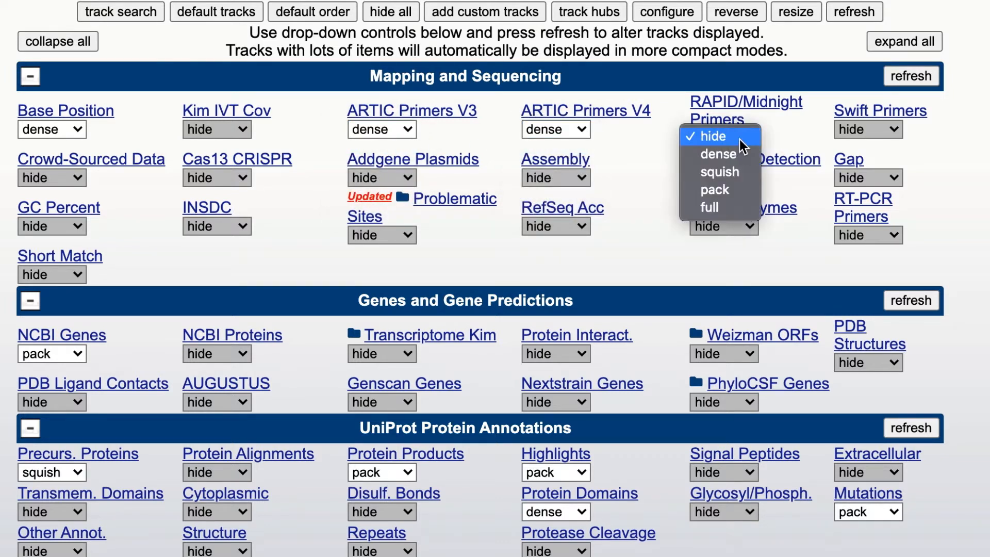
left_click(739, 150)
left_click(886, 131)
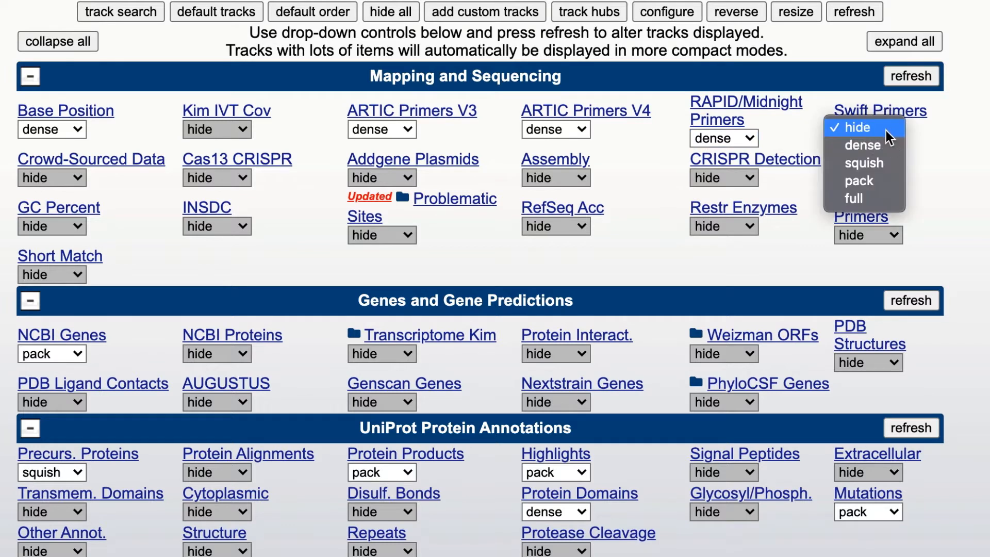
left_click(886, 141)
left_click(917, 75)
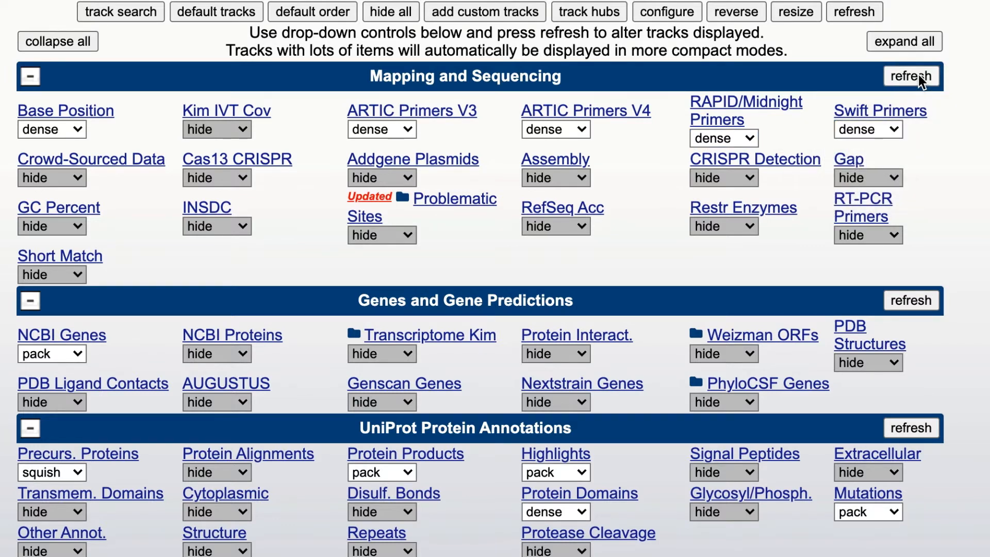
scroll(840, 371, "down", 1)
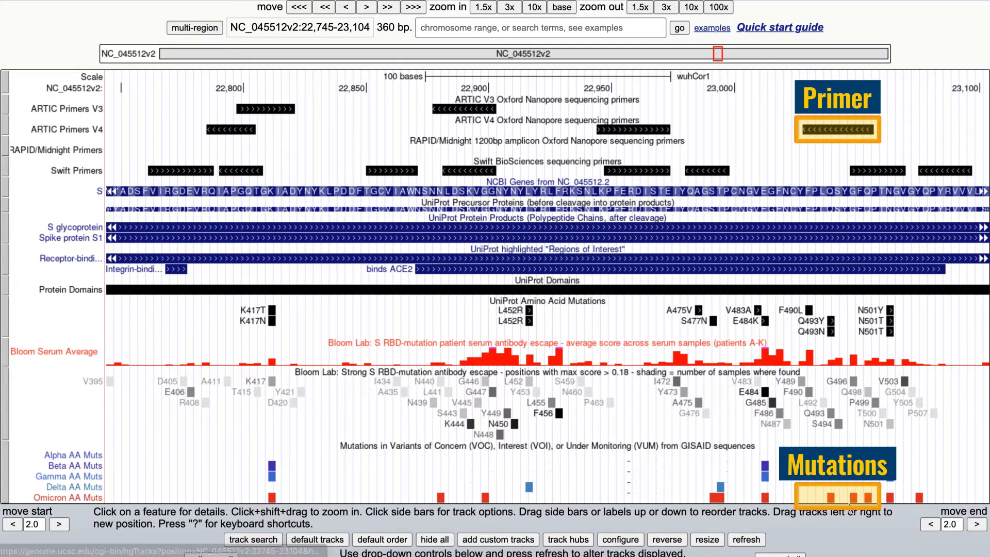
left_click_drag(802, 130, 877, 131)
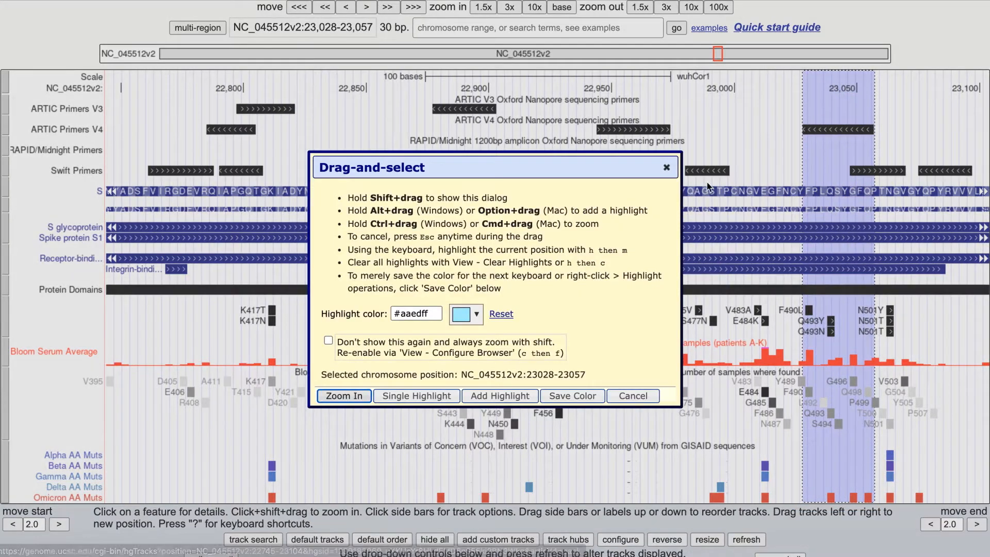
left_click(499, 395)
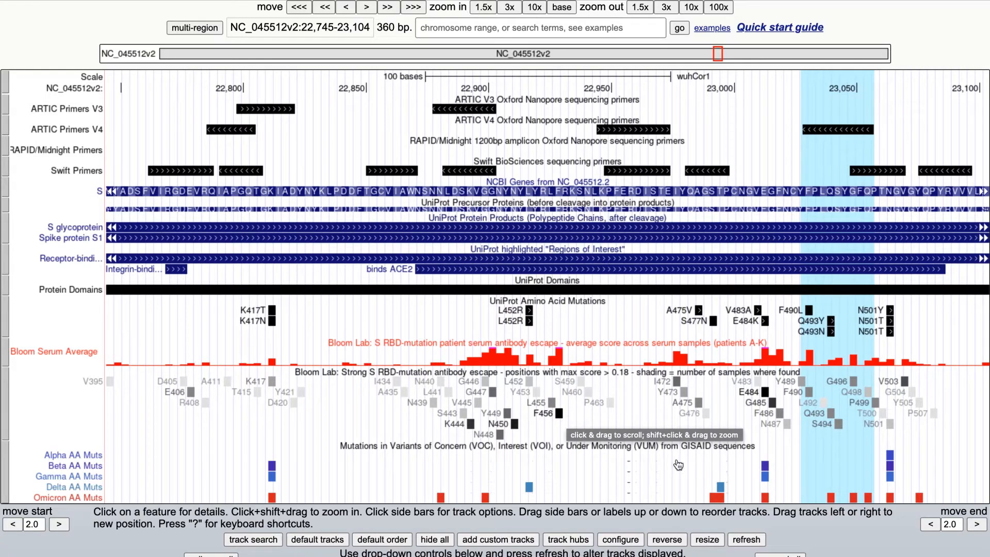
Look through the available track groups, view the T-React. Epitopes track description, and return to the genome view.
scroll(772, 507, "down", 10)
scroll(772, 506, "down", 7)
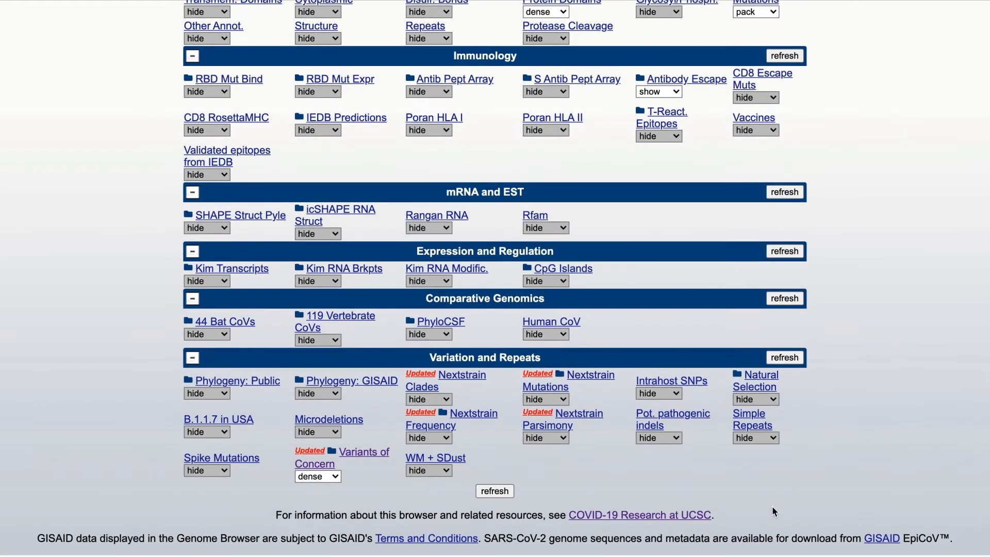
scroll(772, 508, "up", 5)
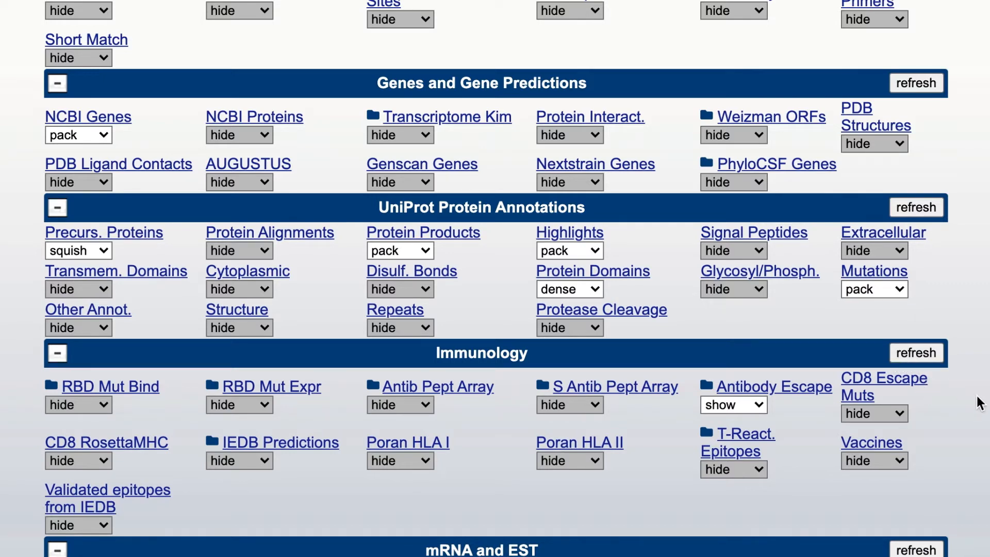
scroll(980, 402, "down", 3)
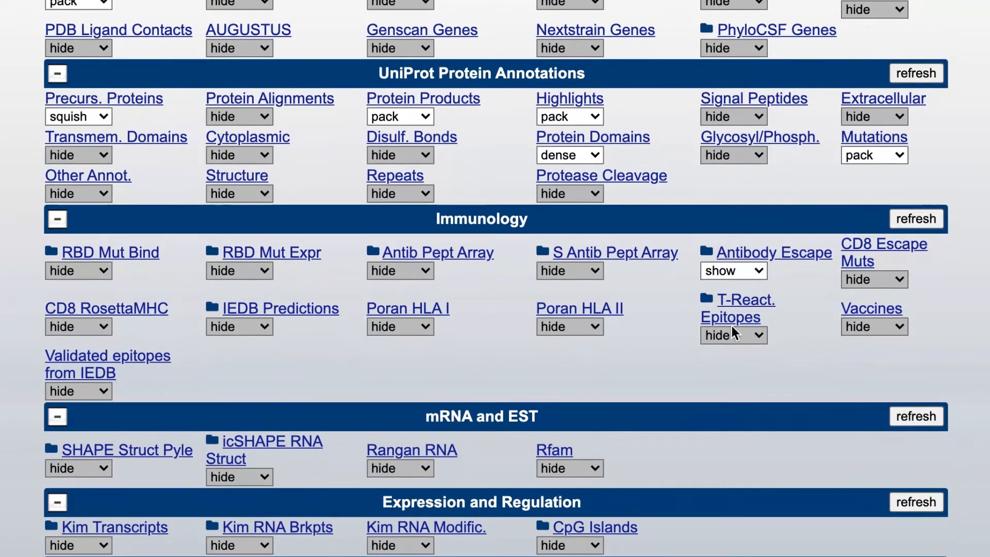
left_click(731, 311)
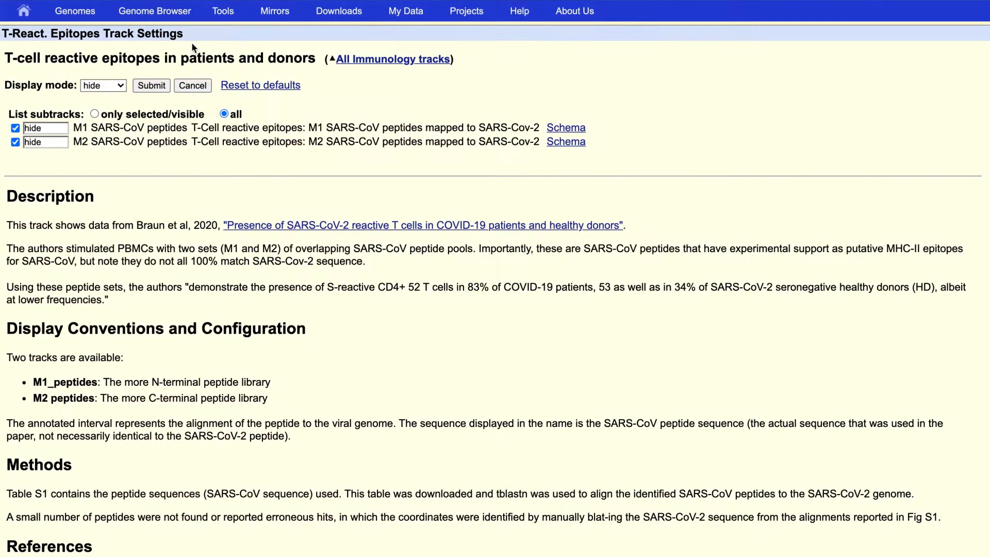
mouse_move(154, 13)
left_click(155, 13)
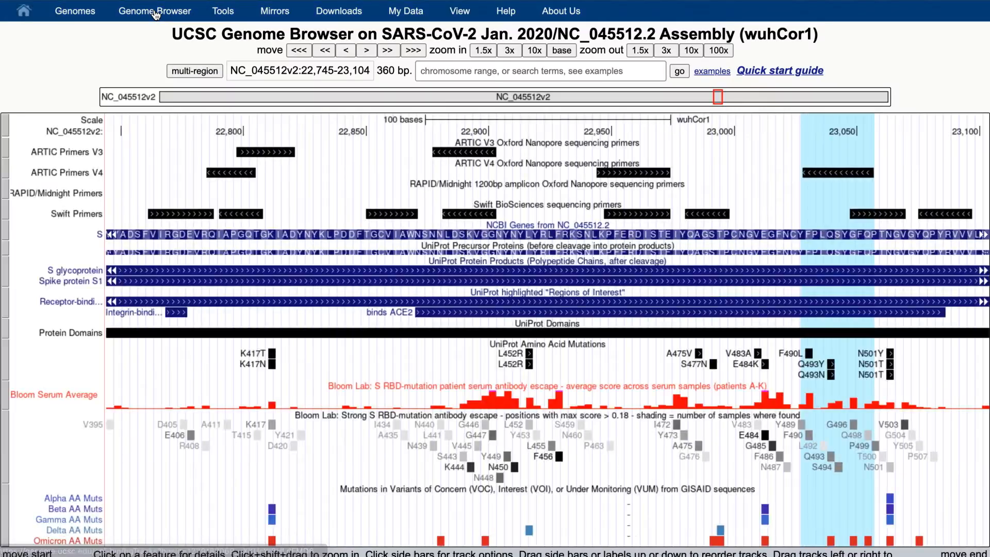
Set the PhyloCSF track under Comparative Genomics to show and refresh the view.
scroll(338, 247, "down", 10)
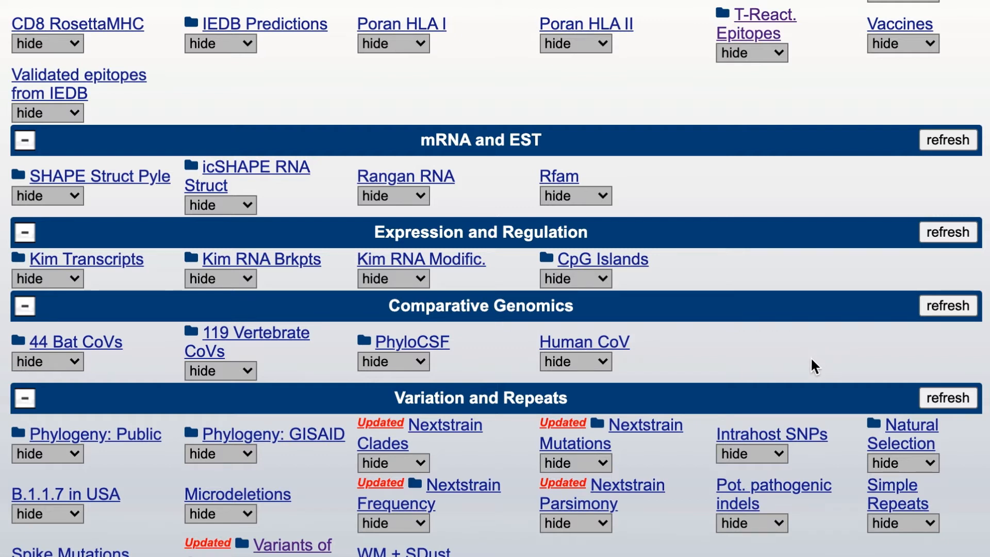
left_click(416, 366)
left_click(411, 380)
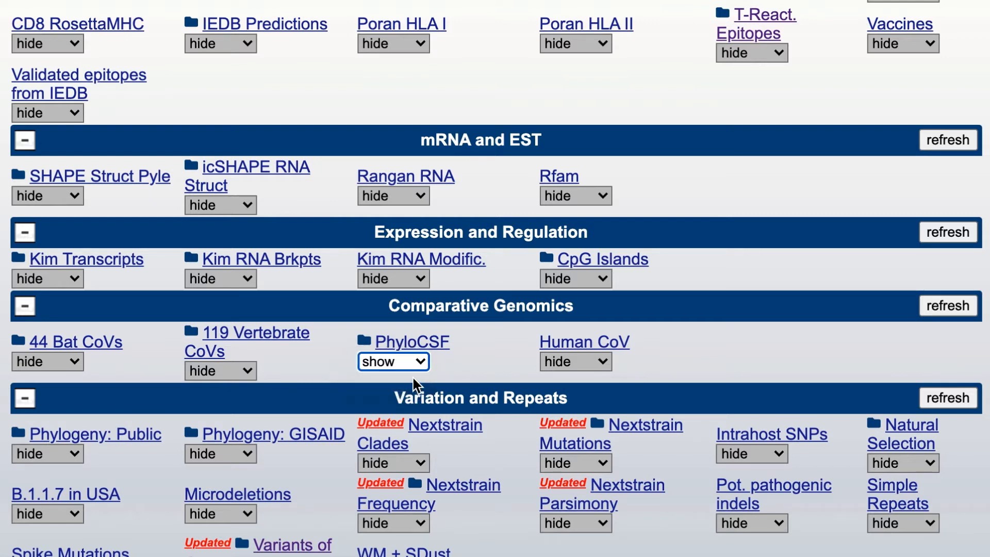
left_click(946, 306)
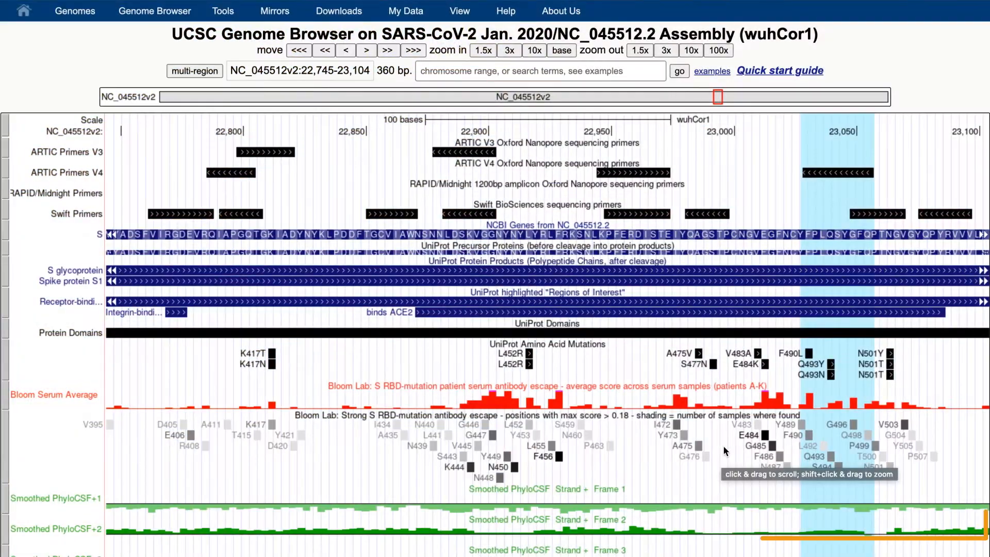
Switch the Bloom Strong Mutations and UniProt Amino Acid Mutations tracks to dense display.
right_click(724, 447)
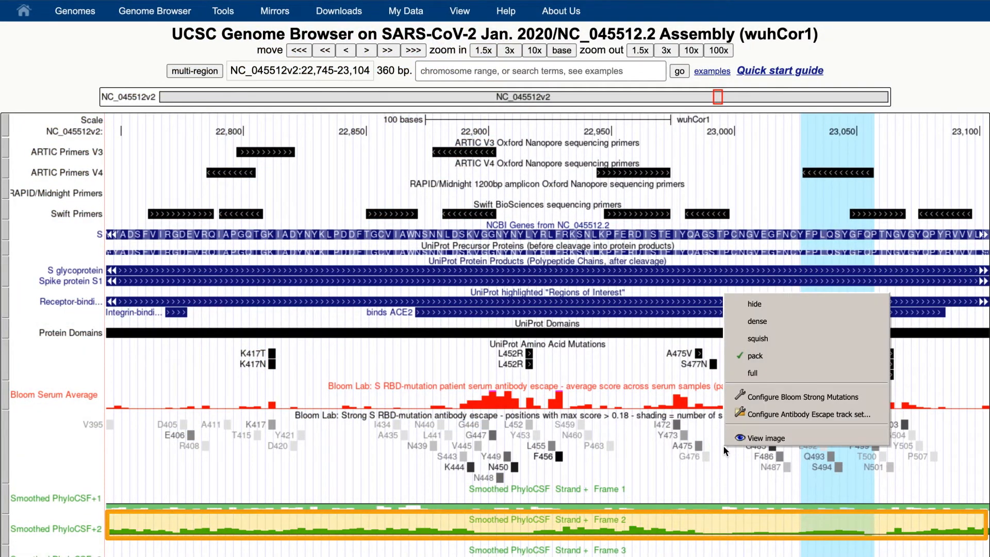
left_click(786, 321)
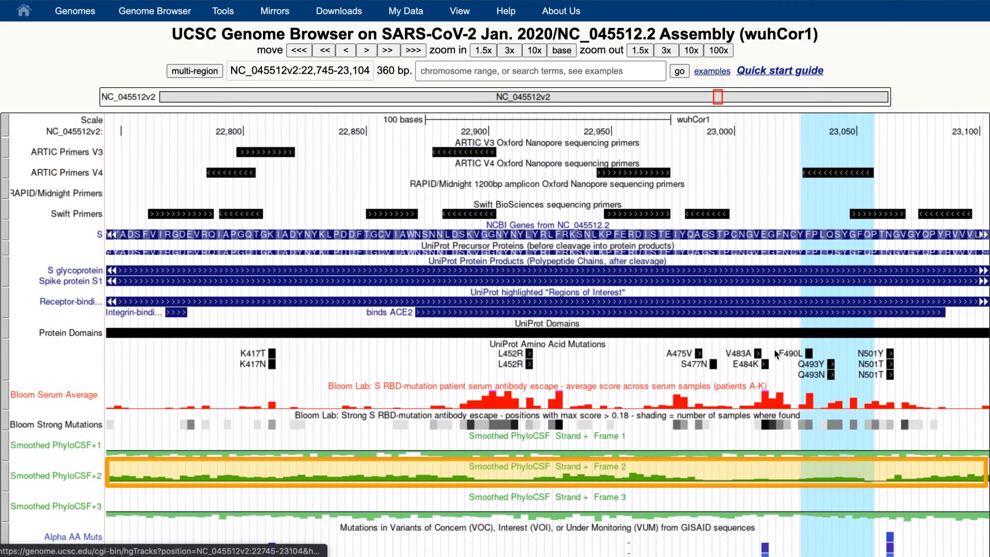
right_click(783, 365)
left_click(810, 395)
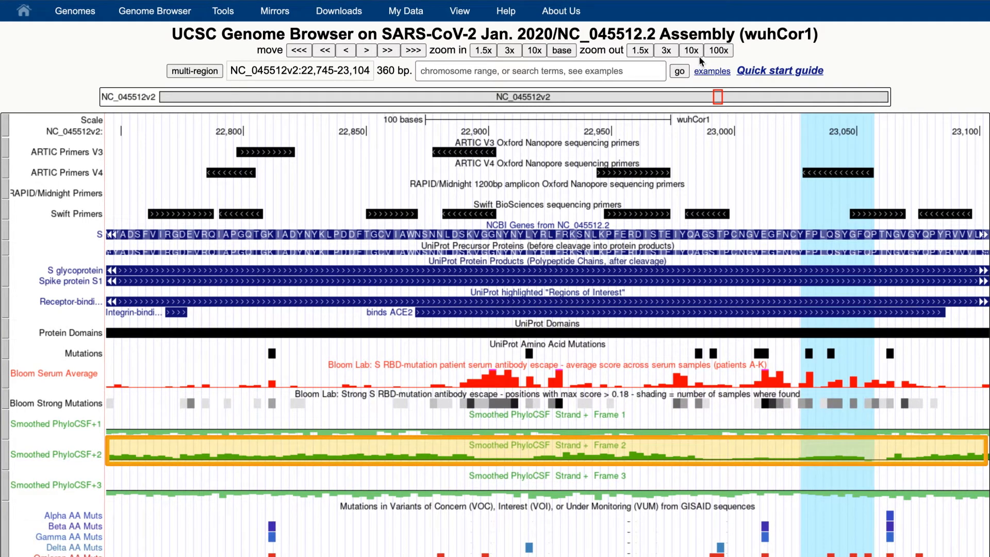
Zoom out 100x to the whole viral genome and examine the Smoothed PhyloCSF tracks.
left_click(717, 54)
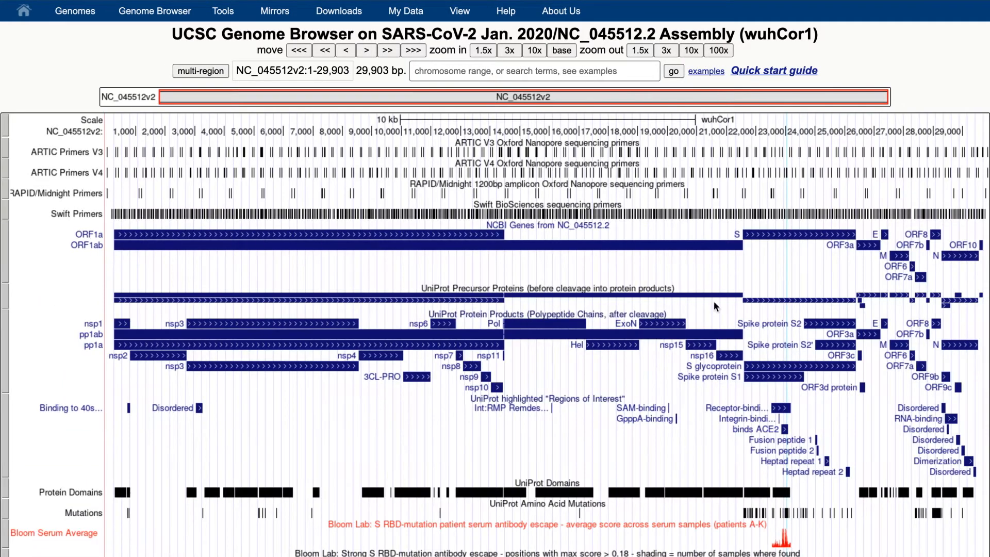
scroll(715, 308, "down", 2)
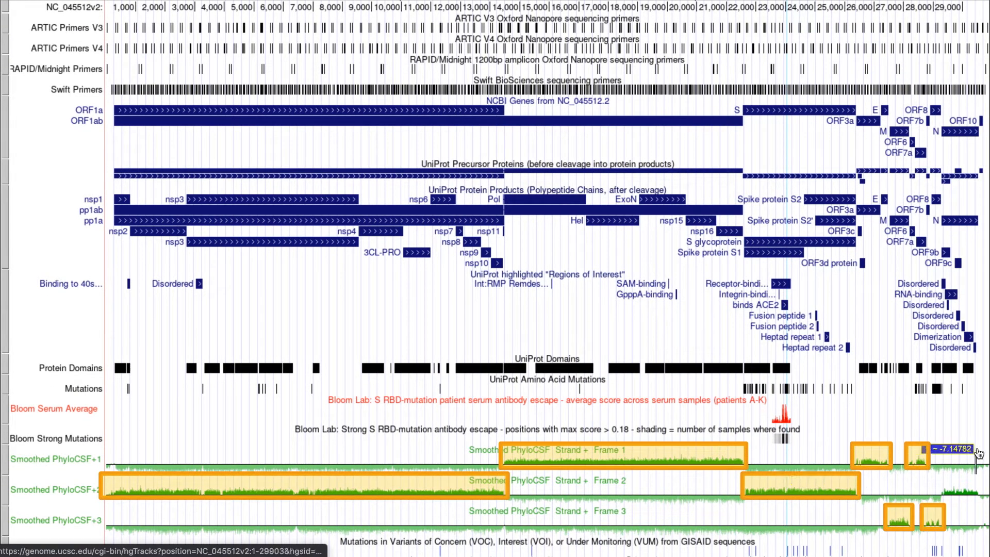
Set the Nextstrain Clades and Nextstrain Mutations tracks to pack and refresh the view.
scroll(977, 454, "down", 20)
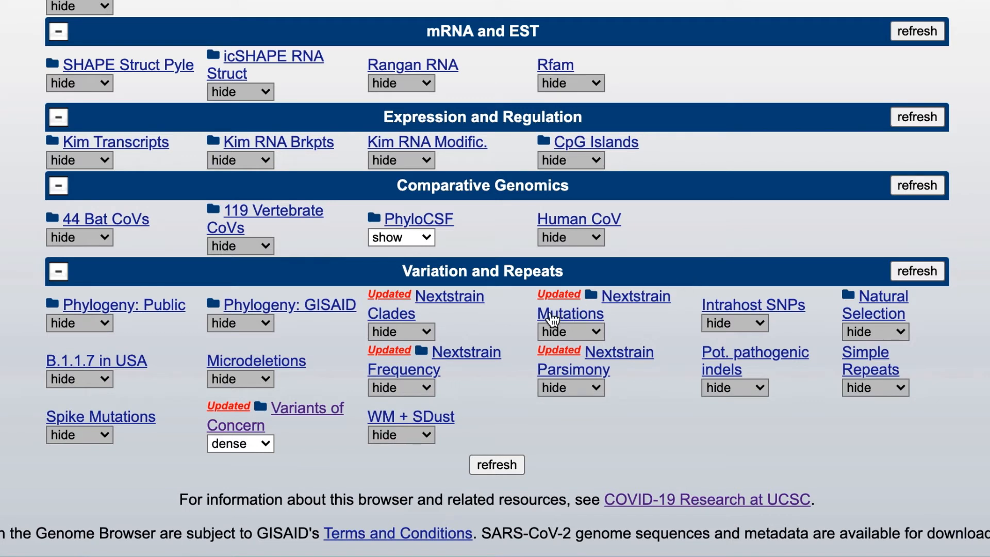
left_click(406, 329)
left_click(410, 343)
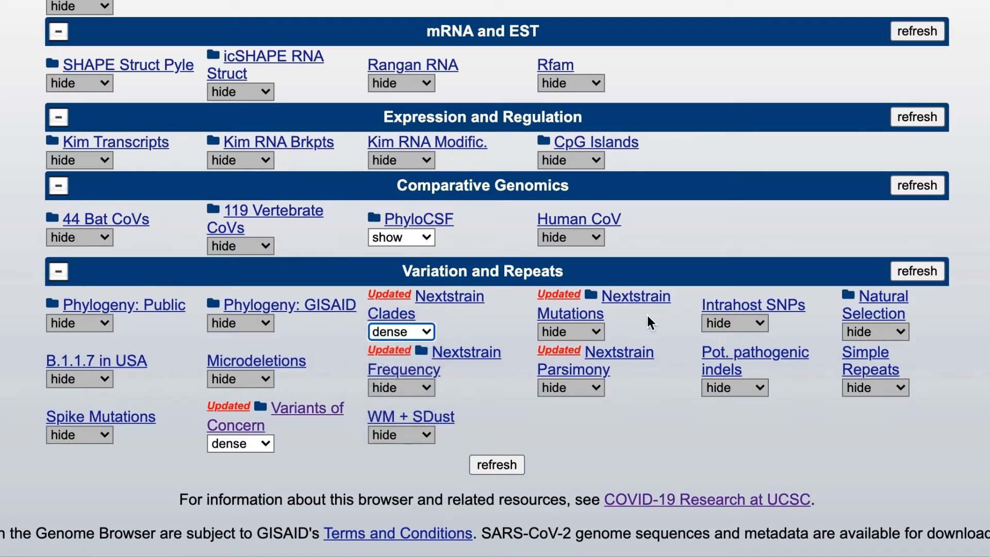
left_click(597, 330)
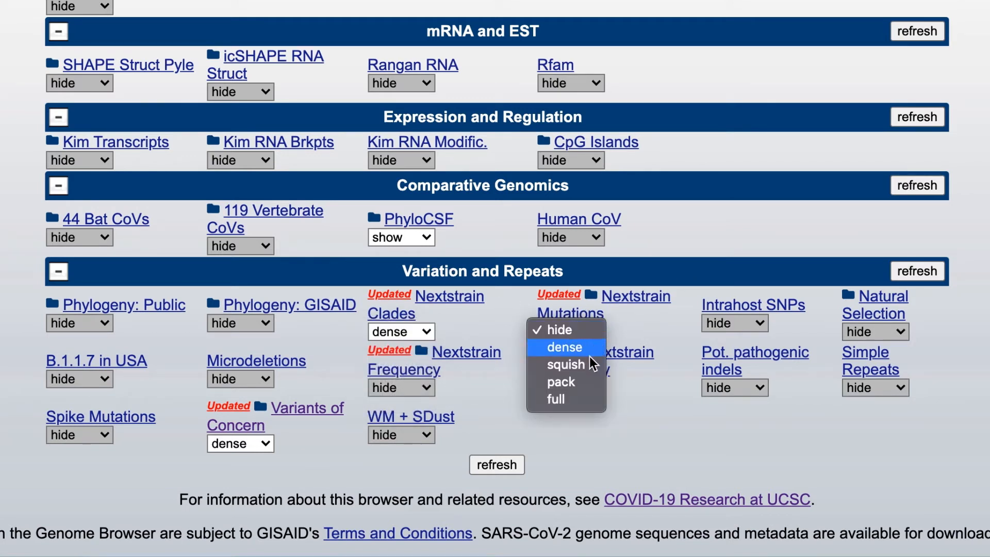
left_click(577, 382)
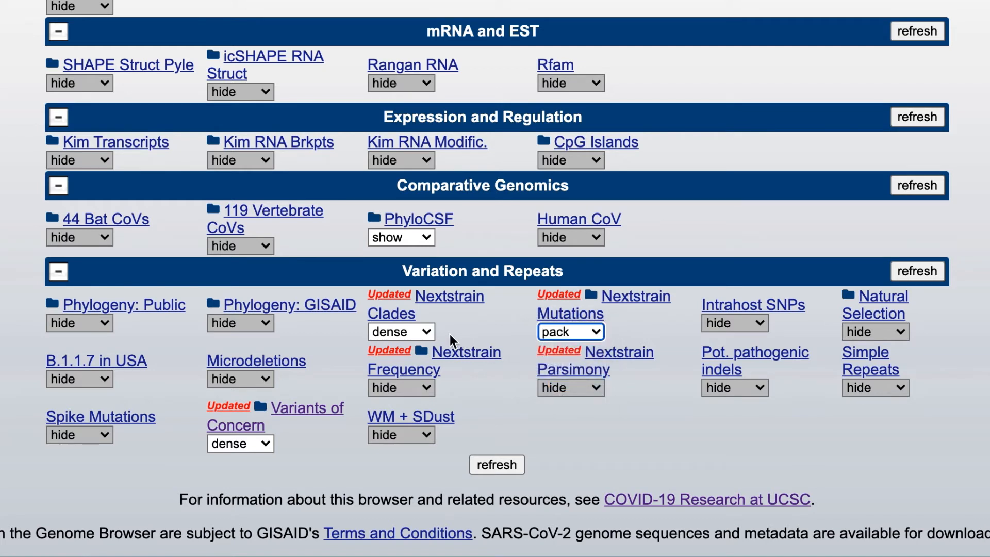
left_click(420, 333)
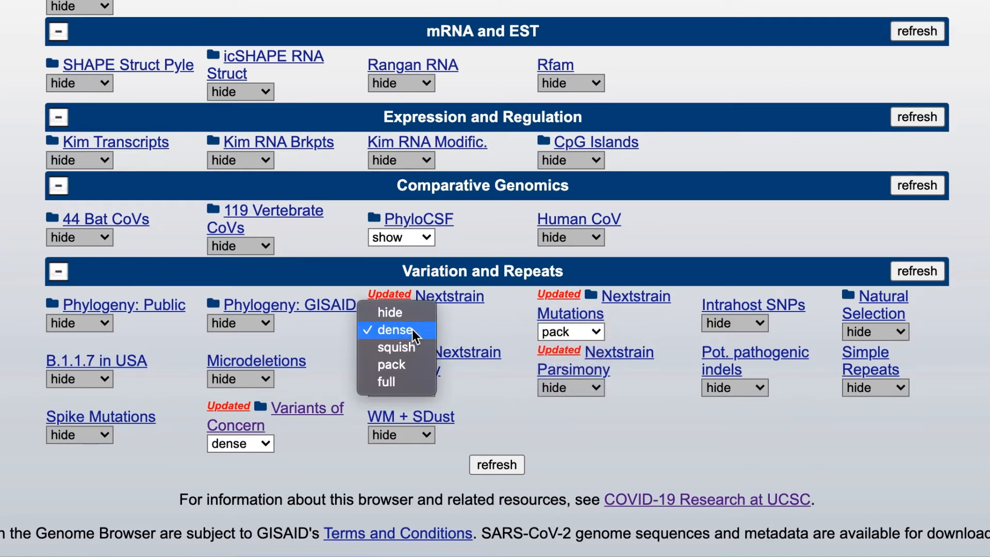
left_click(419, 365)
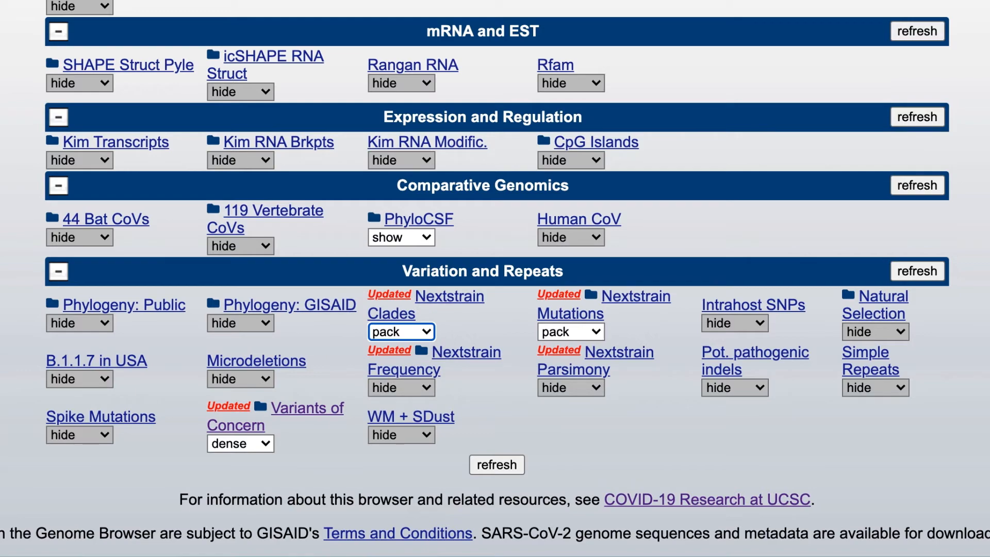
left_click(917, 272)
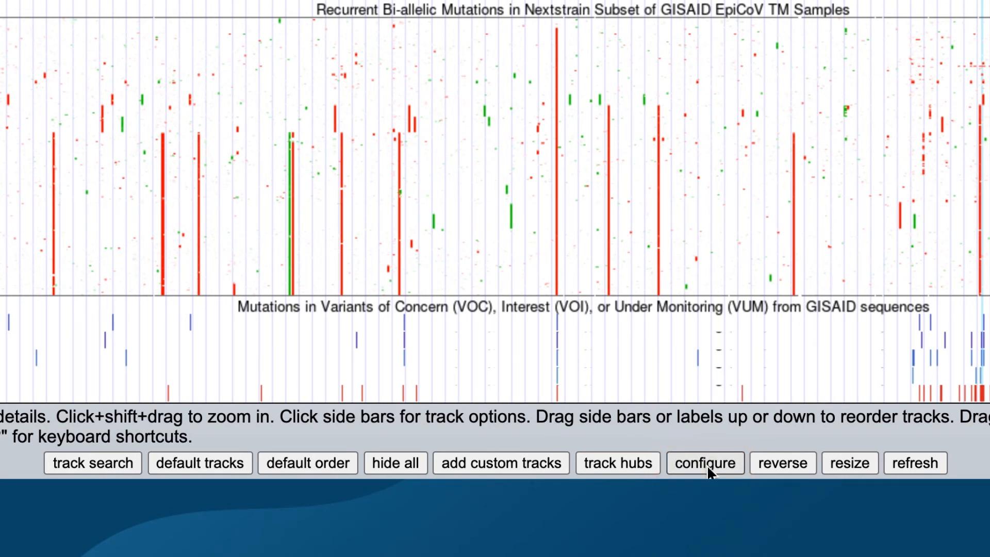
Set the image's label area width to 60 characters, apply it, and view the phylogenetic tree beside the Nextstrain mutations.
left_click(707, 464)
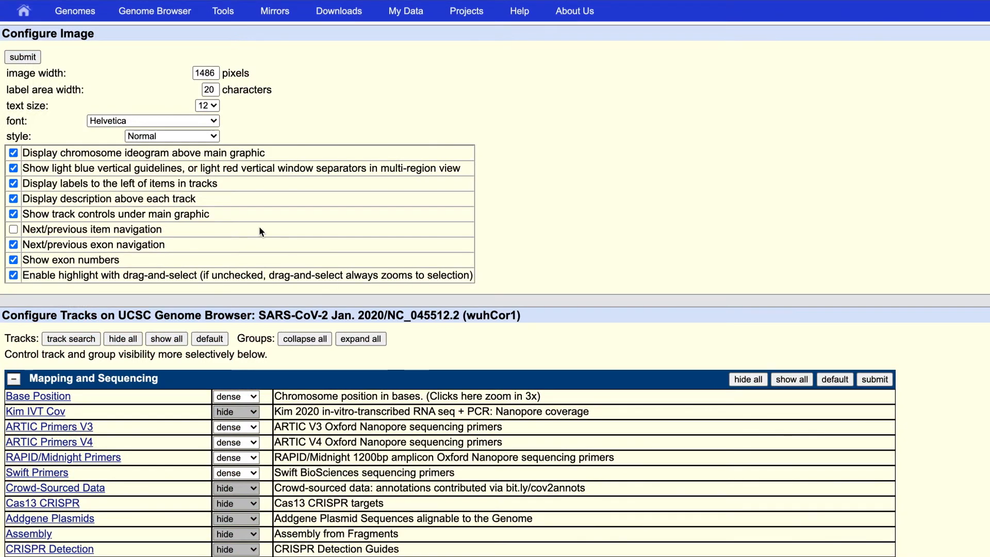
left_click(207, 90)
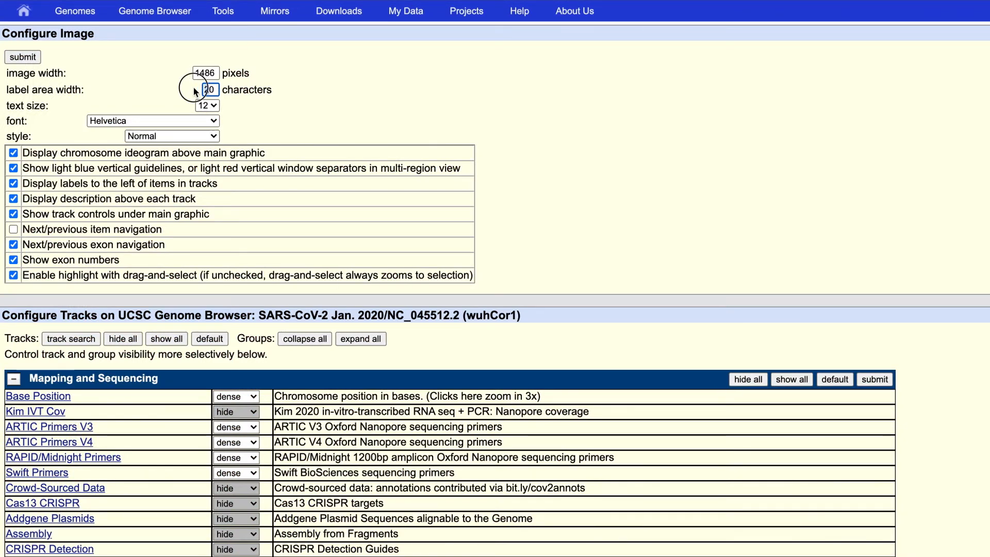
key("BackSpace")
type("6")
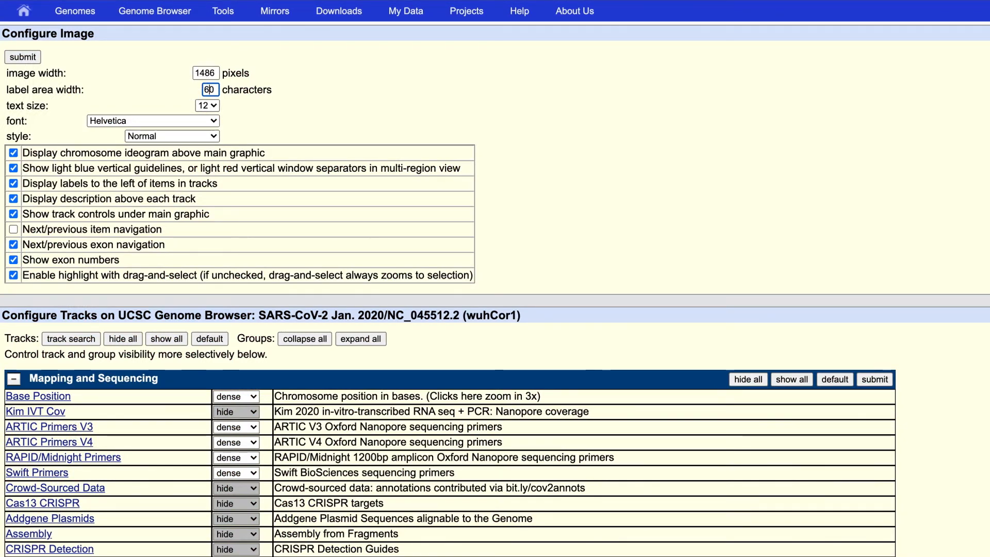
left_click(24, 56)
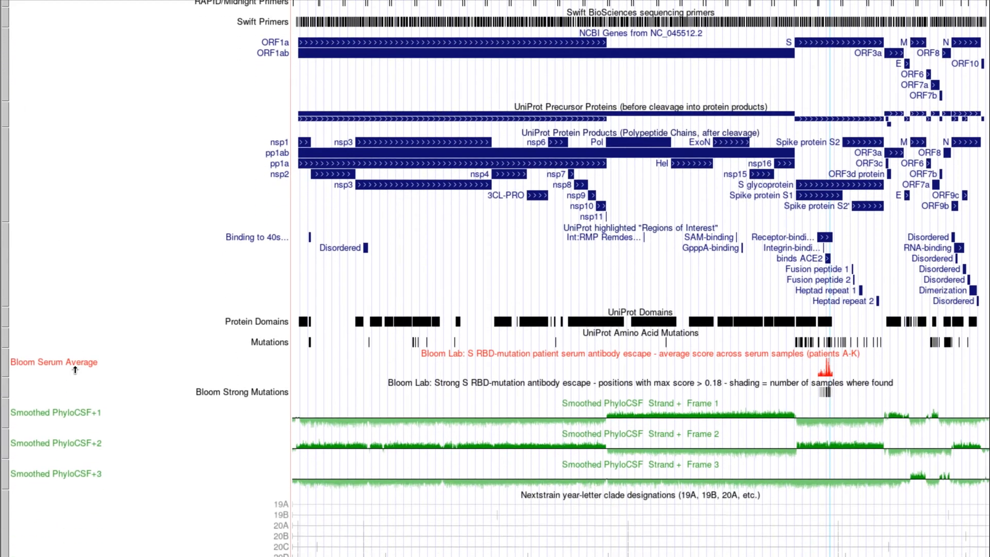
scroll(75, 369, "down", 7)
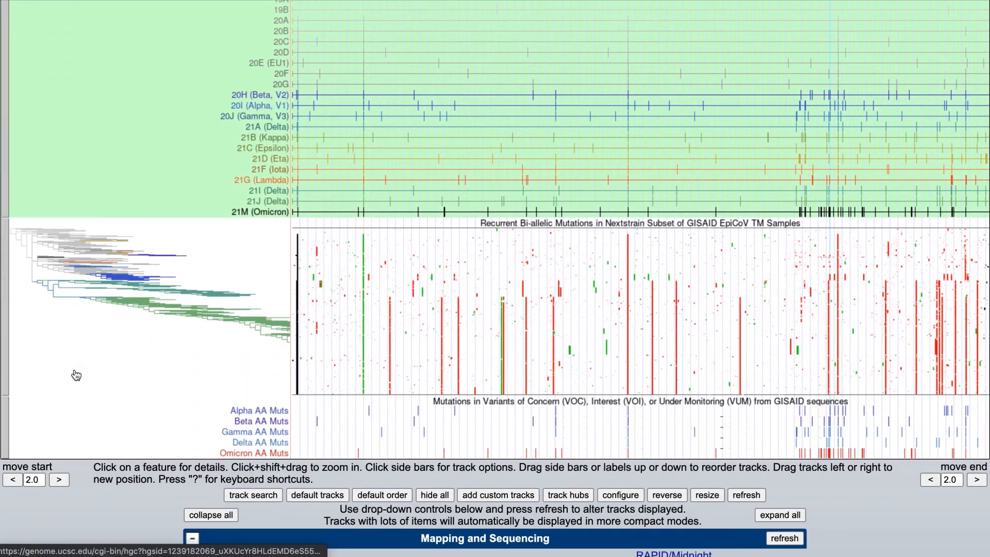